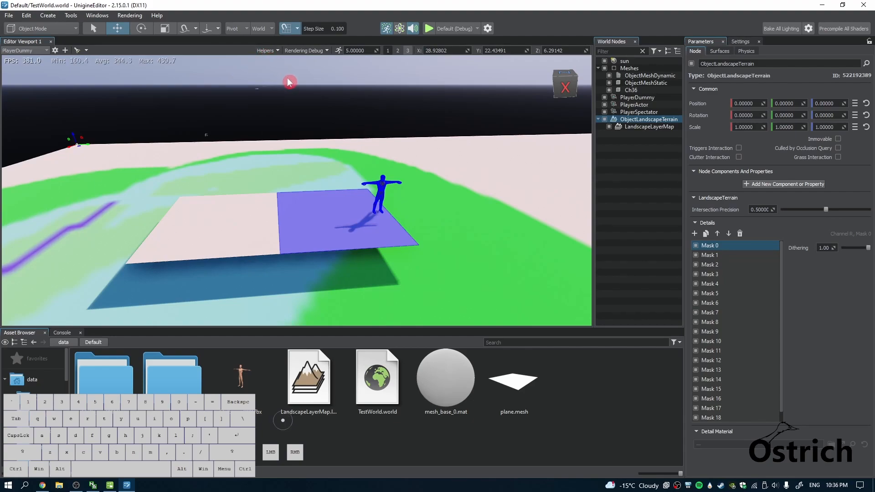
Examine the camera types that can be created in the world, including the Persecutor's description
right_click(281, 109)
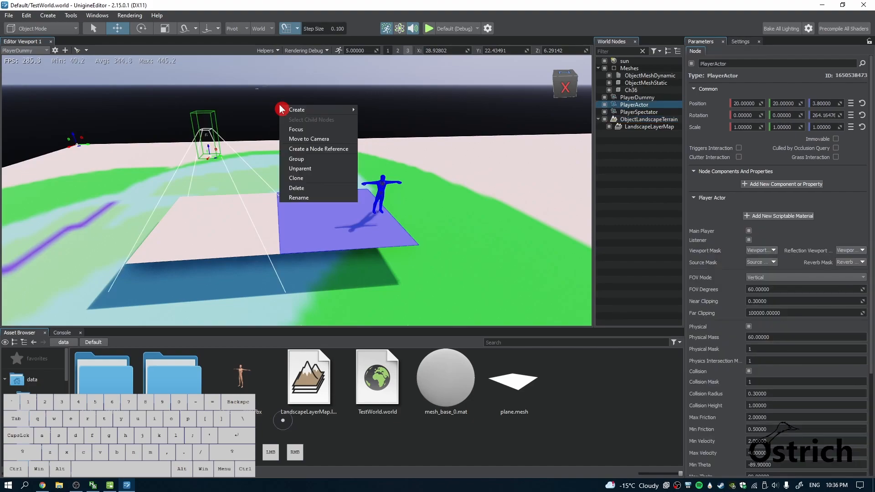
mouse_move(310, 113)
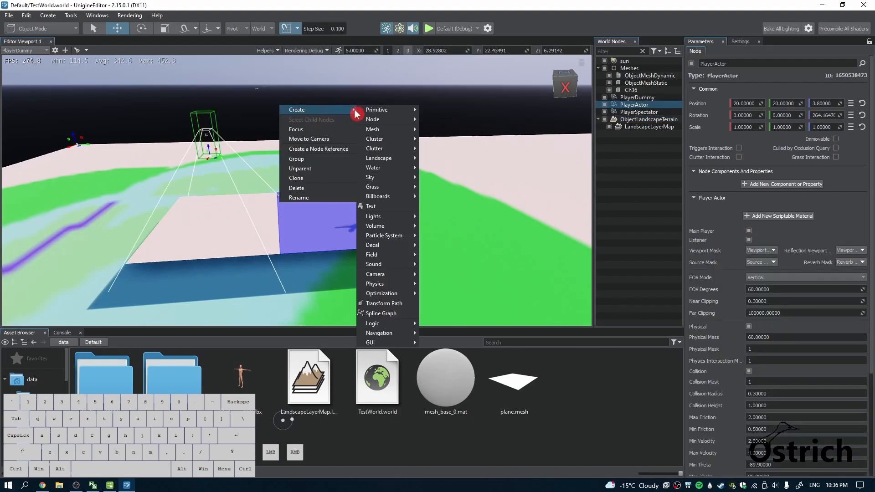
mouse_move(376, 274)
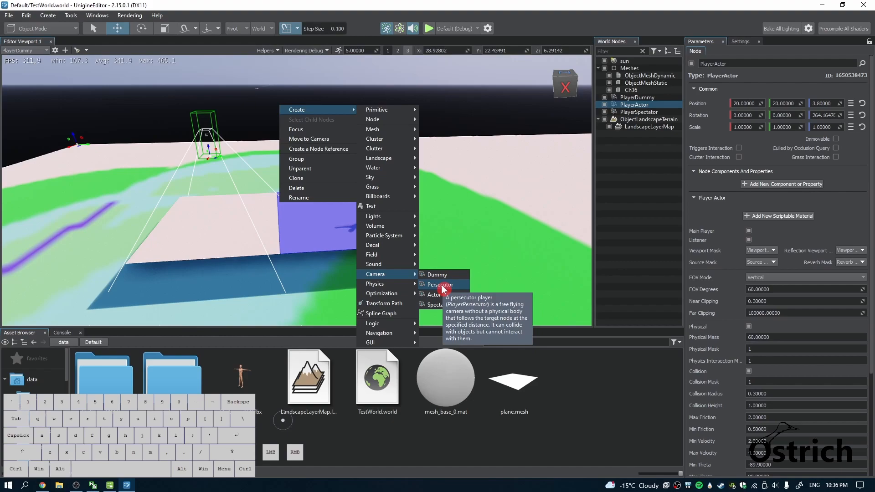
Make the PlayerDummy camera the main player
left_click(634, 97)
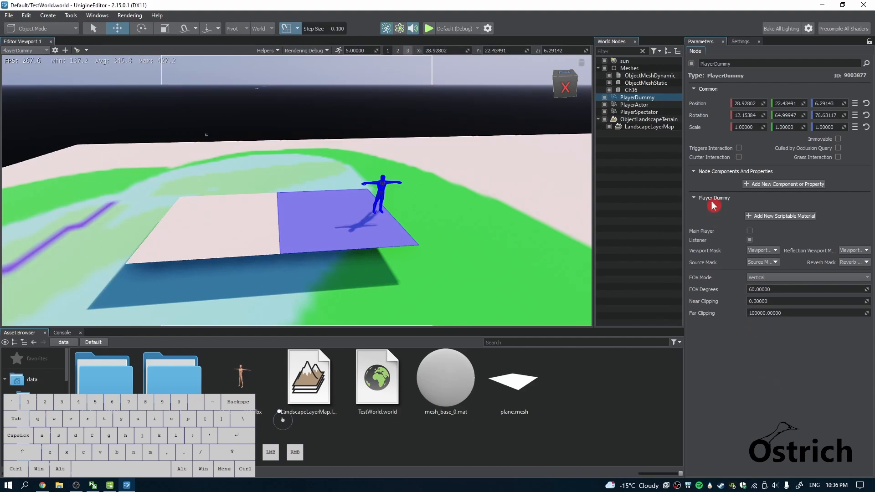
left_click(750, 241)
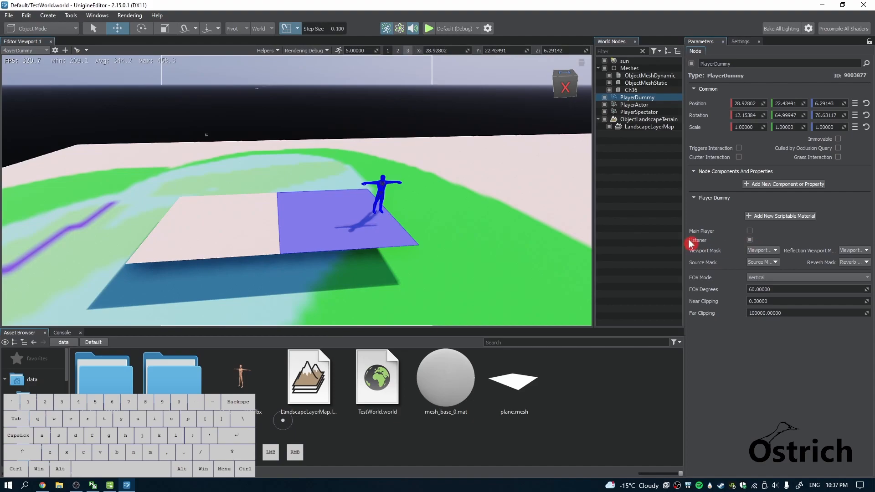
left_click(750, 231)
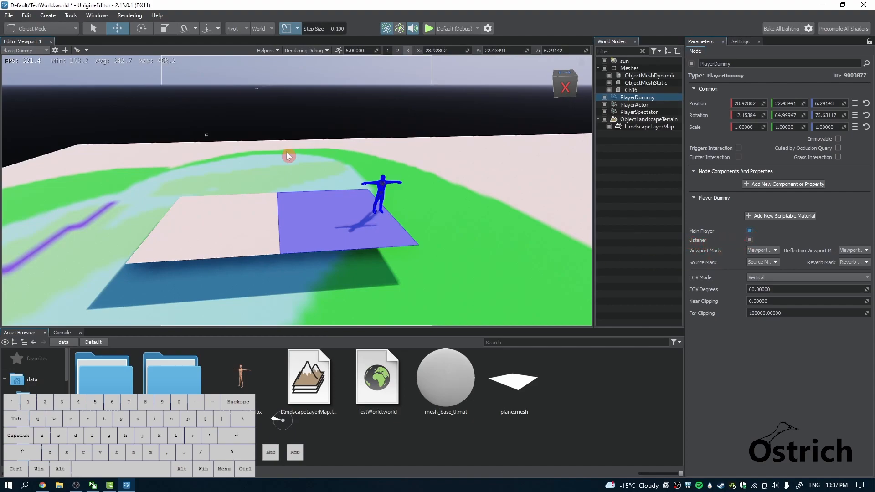
Look through the PlayerDummy camera, pull it back to about X 31.09, Y 22.22, Z 7.63, and save the world
left_click(46, 50)
left_click(45, 51)
left_click(43, 51)
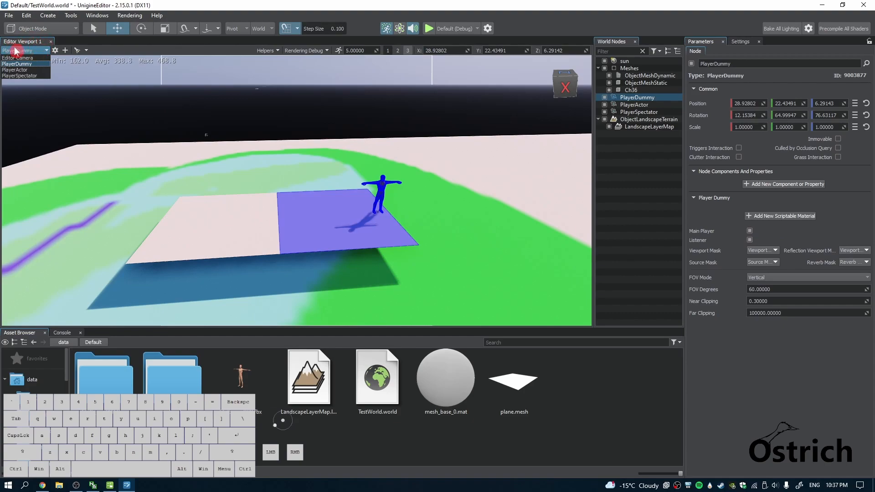
left_click(25, 64)
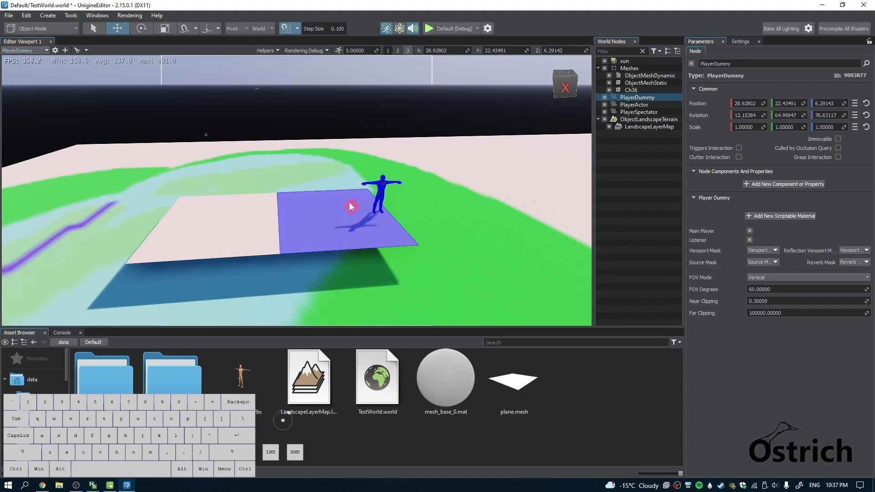
mouse_move(274, 202)
right_mouse_down()
mouse_move(324, 170)
mouse_move(264, 124)
mouse_move(250, 82)
mouse_move(269, 221)
mouse_move(229, 234)
mouse_move(273, 223)
mouse_move(279, 203)
right_mouse_up()
key("s")
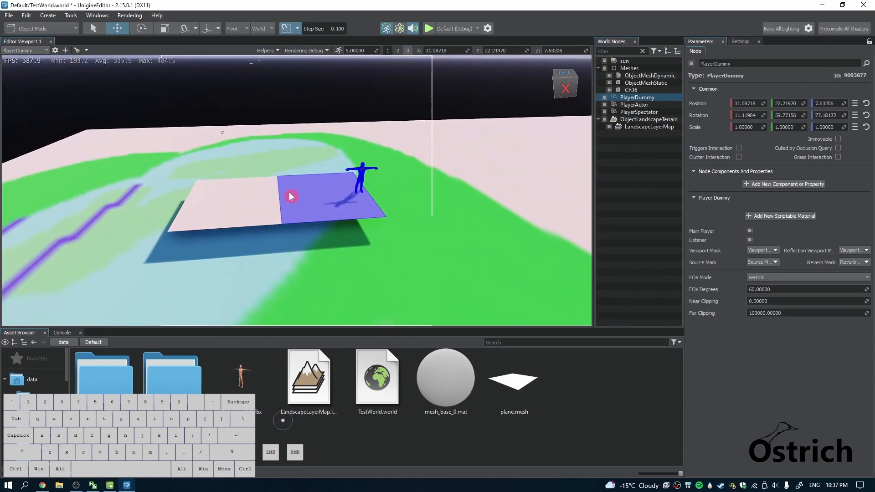
key("ctrl+s")
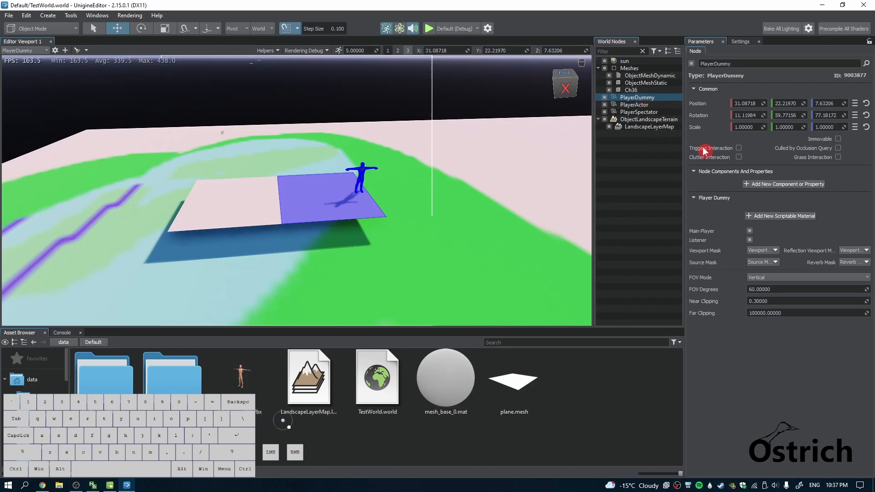
left_click(770, 185)
left_click(733, 186)
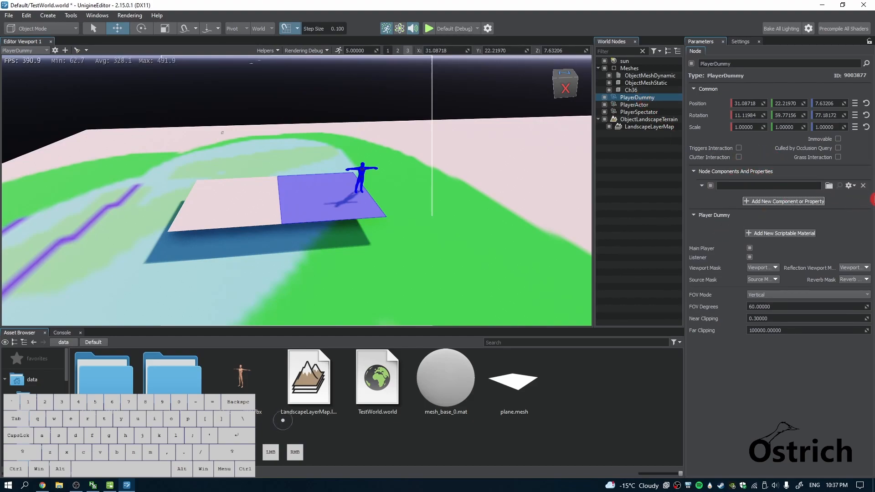
left_click(863, 186)
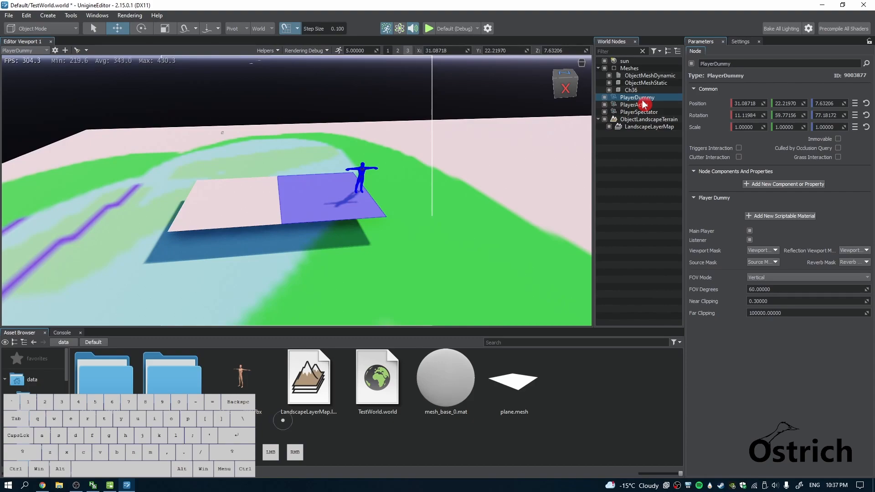
Turn off the Main Player option of PlayerDummy and select the PlayerActor camera
left_click(750, 232)
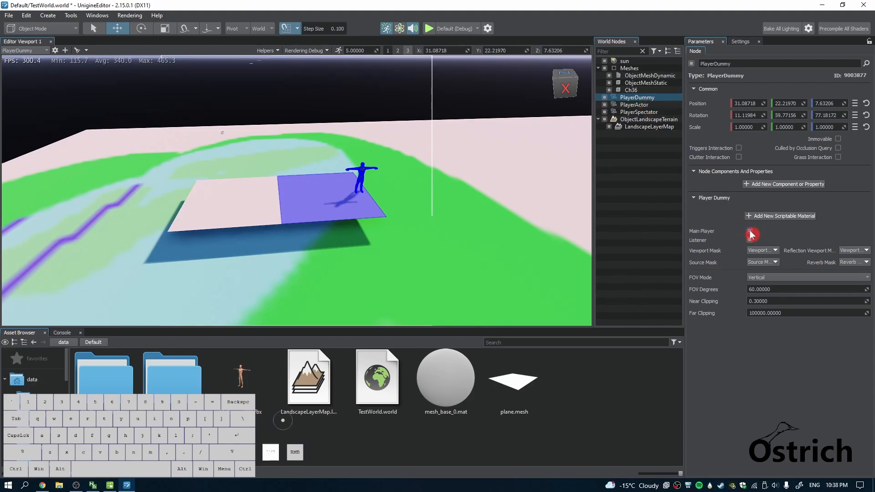
left_click(623, 106)
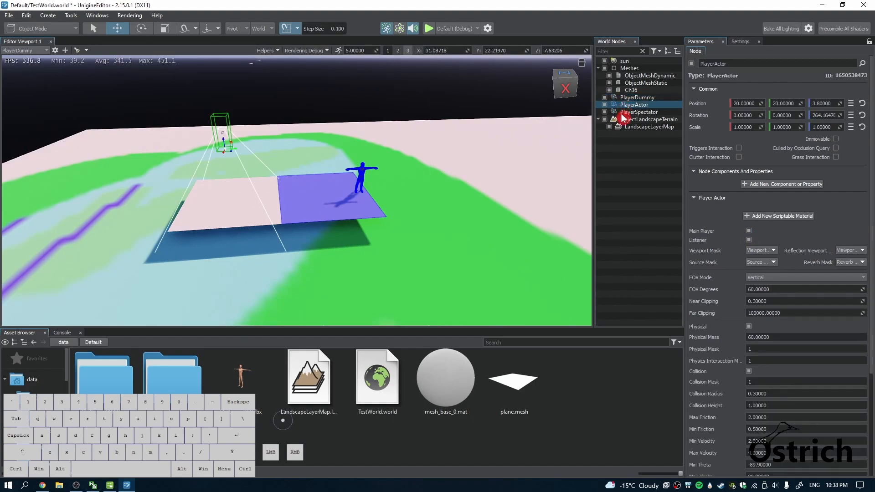
Switch the viewport to the PlayerSpectator camera and make that camera the main player
left_click(625, 113)
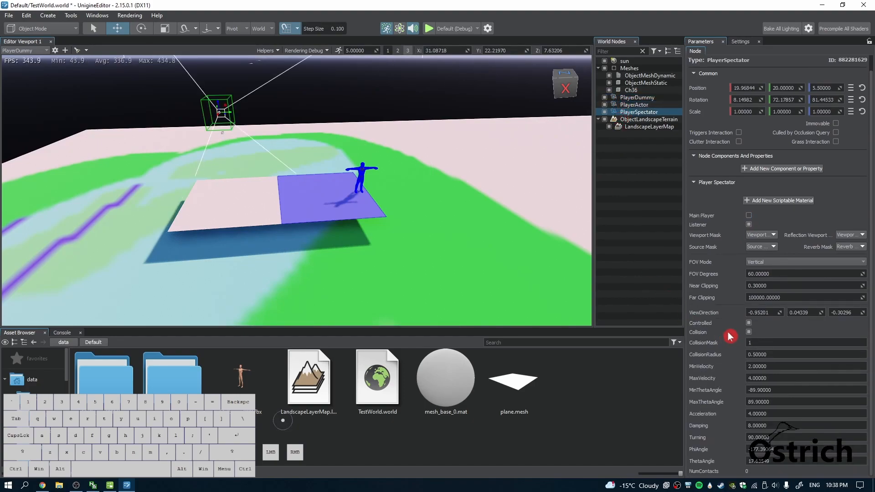
left_click(27, 50)
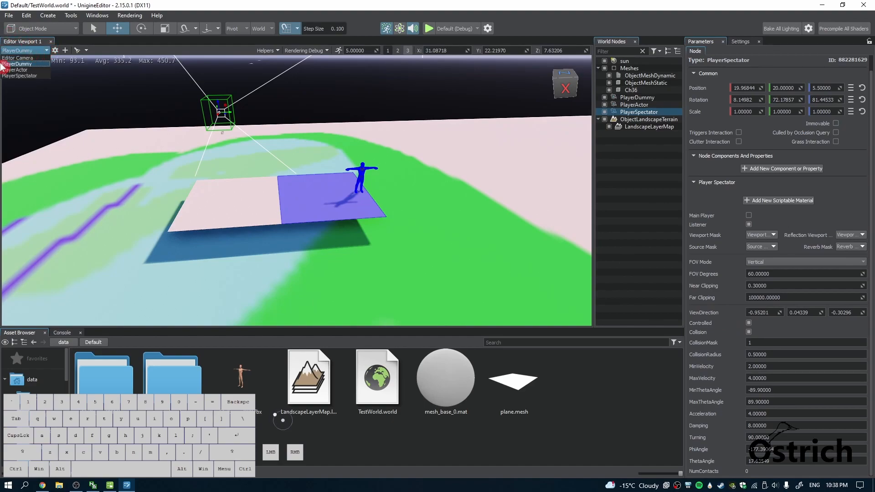
left_click(19, 75)
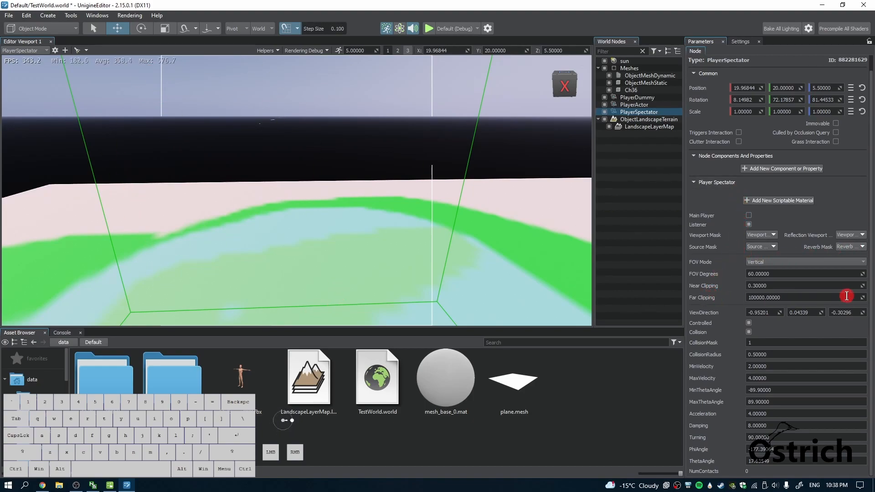
scroll(850, 274, "up", 1)
scroll(865, 285, "down", 1)
left_click(749, 215)
Fly the PlayerSpectator camera to about X 28.76, Y 12.56, Z 10.06 so it overlooks the character and the planes
right_click_drag(165, 158, 276, 190)
key("s")
key("shift+d")
key("shift+s")
key("shift+q")
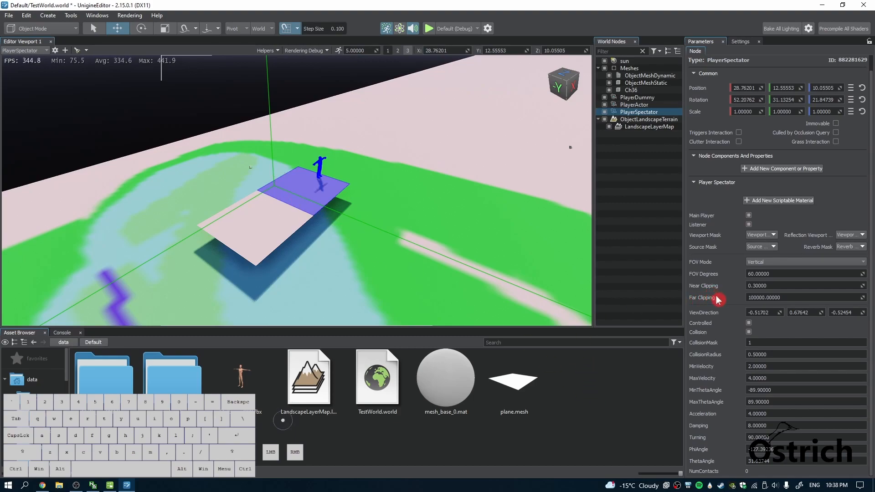
Save the world changes and run the Default (Debug) build with the PlayerSpectator camera
left_click(749, 332)
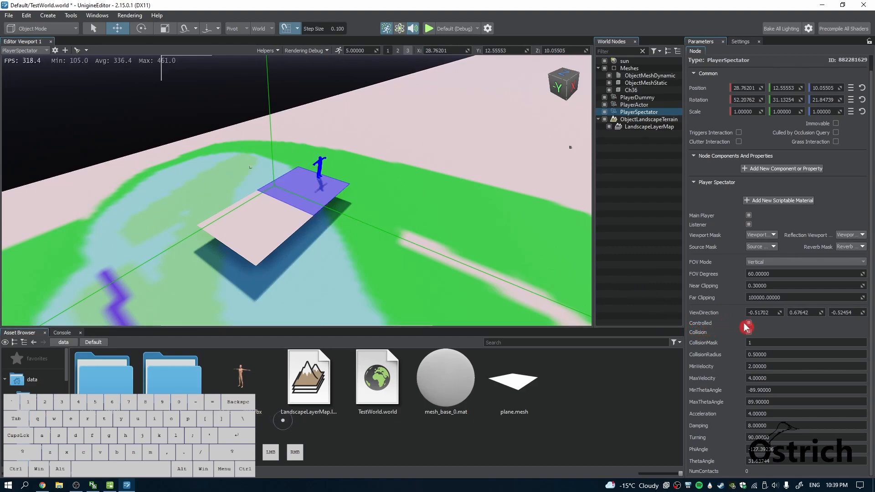
left_click(429, 28)
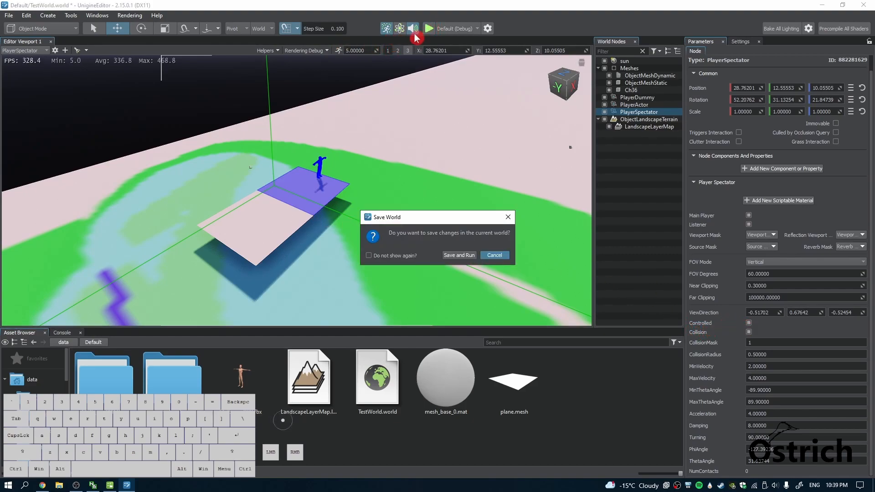
left_click(467, 257)
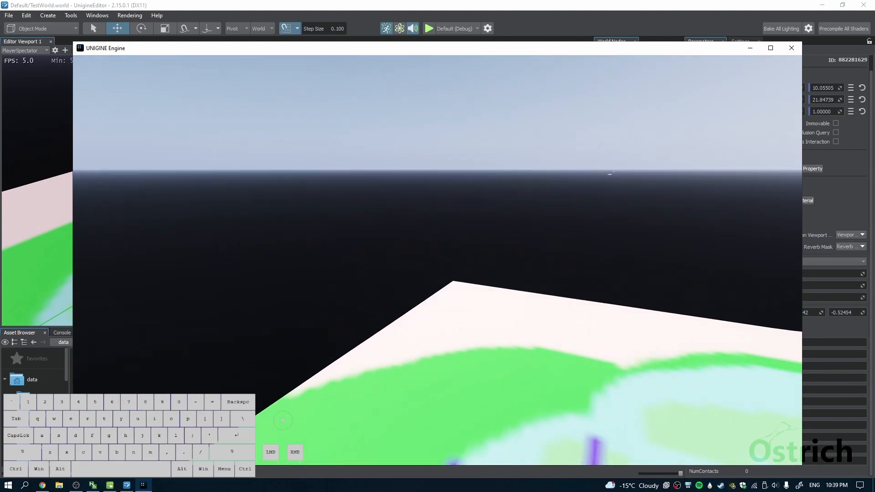
Fly the spectator camera sideways, up, down, forward and back around the scene in the running application, and close it
key("shift+d")
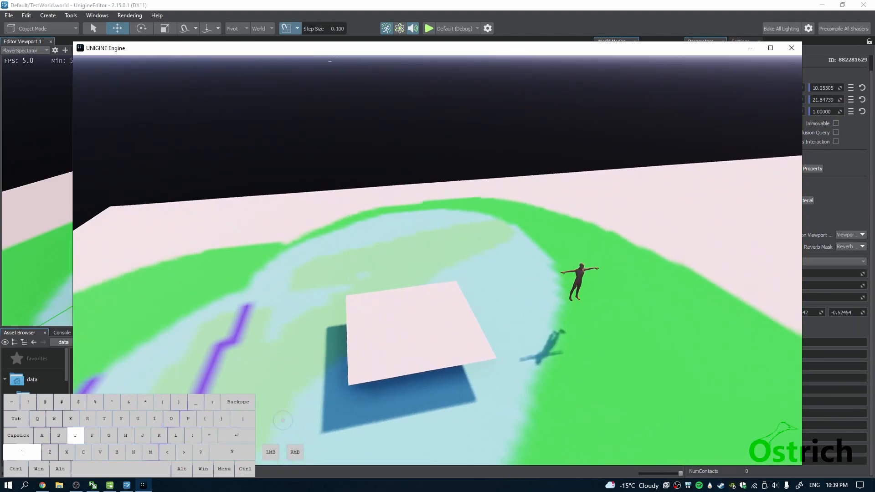
key("shift+a")
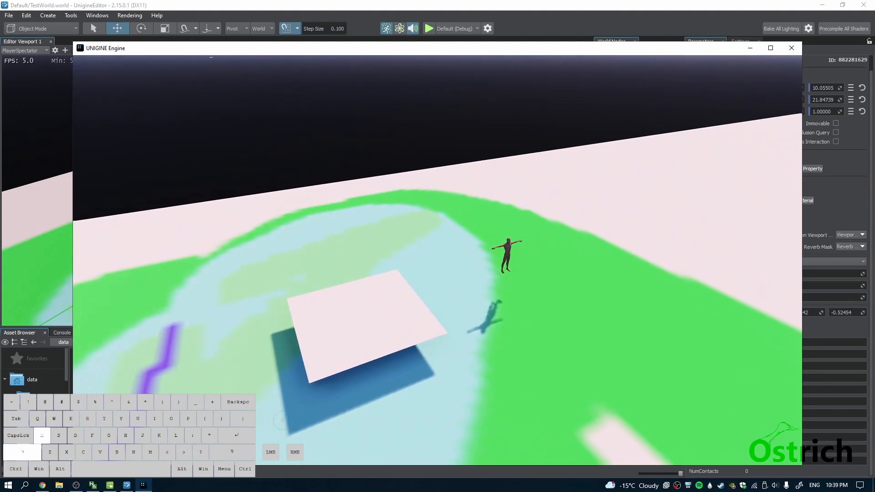
key("shift+a")
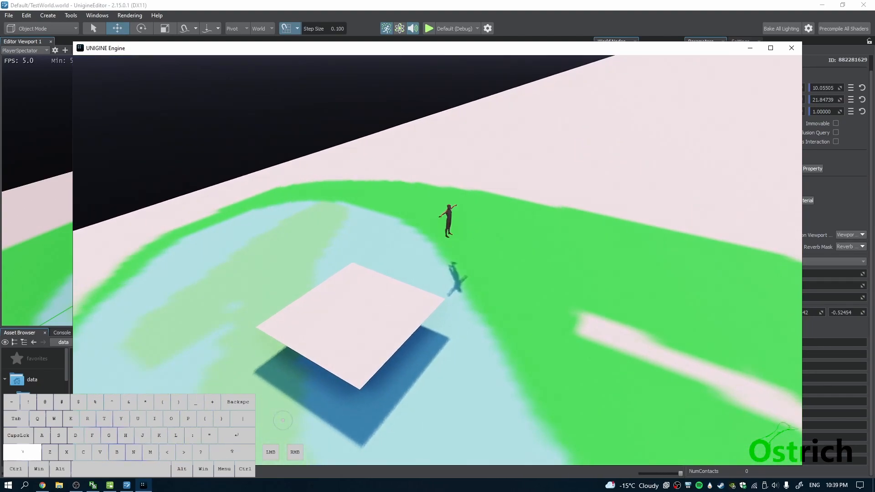
key("shift+q")
key("shift+q")
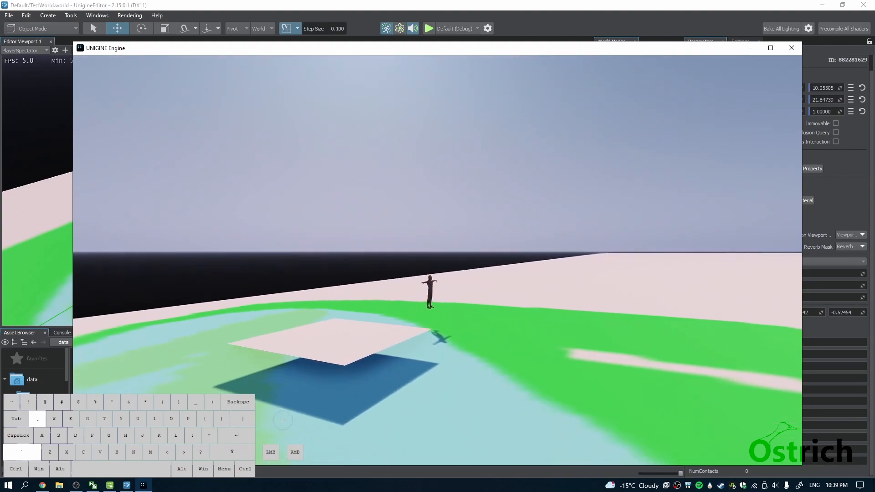
key("shift+e")
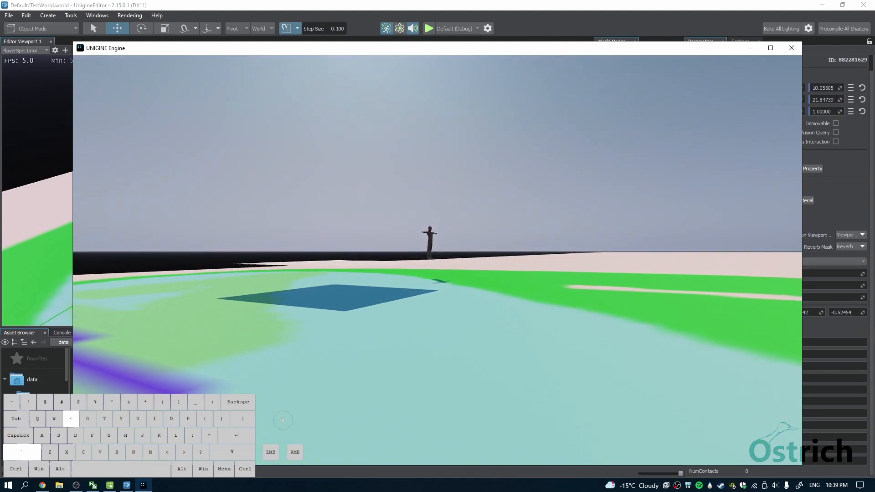
key("shift+q")
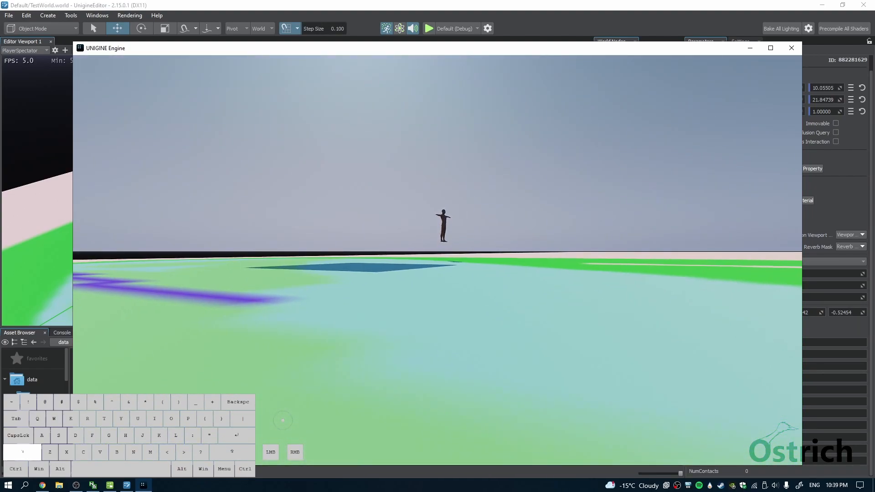
key("shift+q")
key("shift+w")
key("shift+w")
key("shift+e")
key("shift+s")
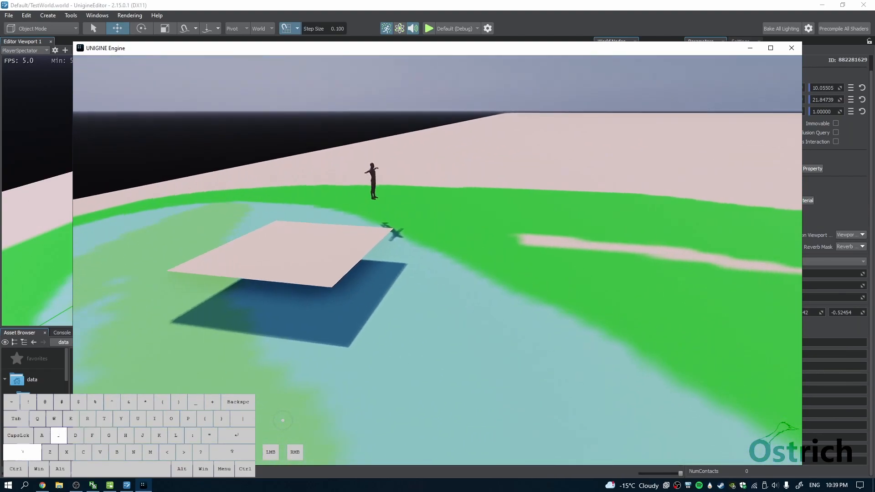
key("Escape")
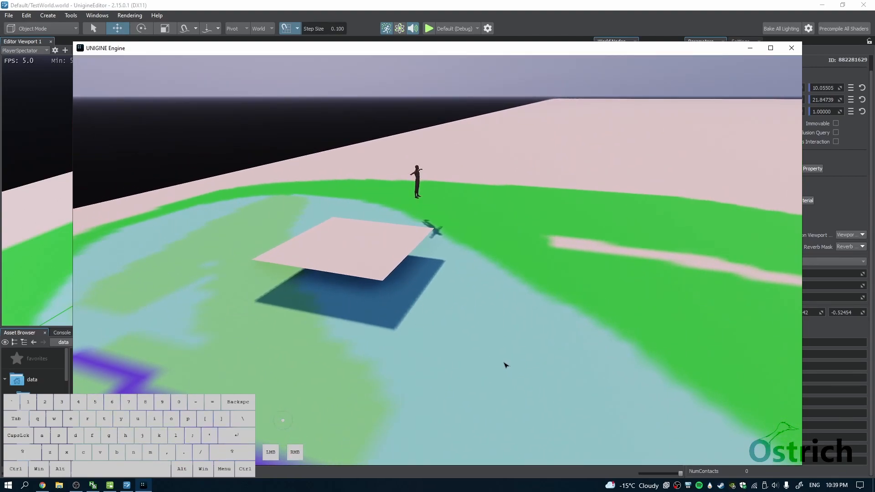
left_click(792, 48)
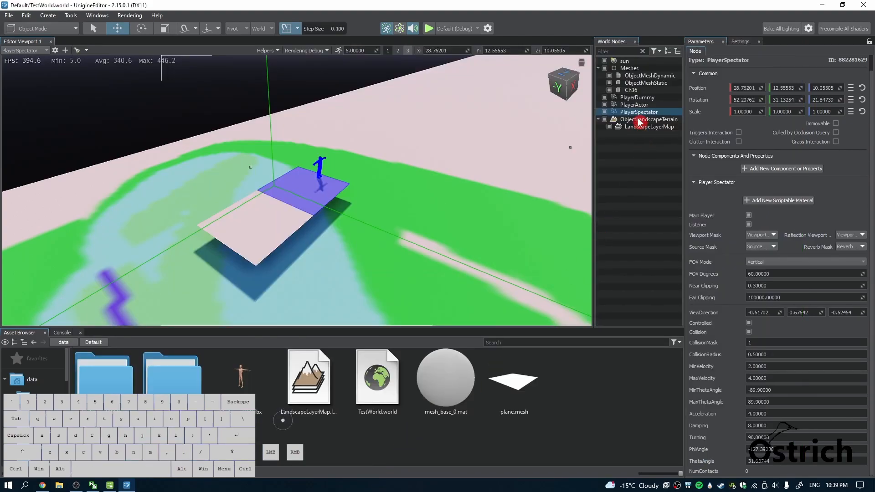
Turn off the Main Player option of PlayerSpectator and select the PlayerActor camera
left_click(749, 215)
left_click(653, 104)
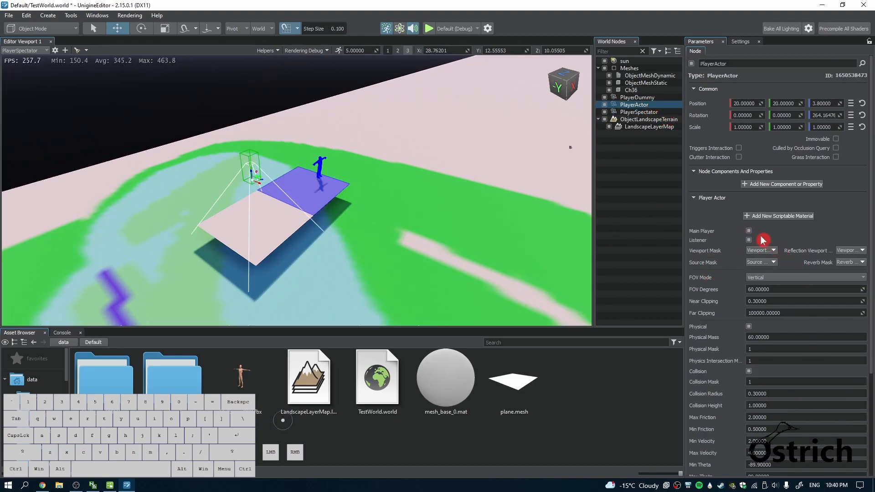
Look through the PlayerActor camera, move it to about X 33.60, Y 22.58, Z 8.74, and save the world
left_click(26, 50)
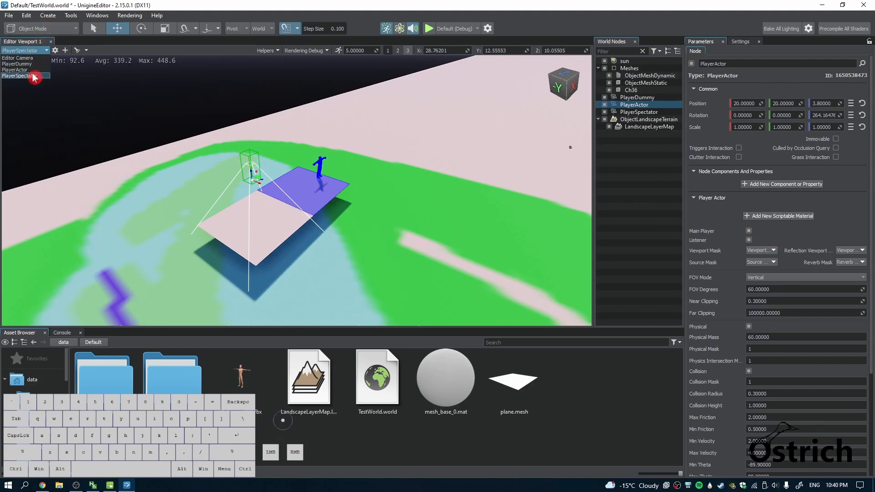
left_click(30, 74)
right_click_drag(293, 209, 233, 364)
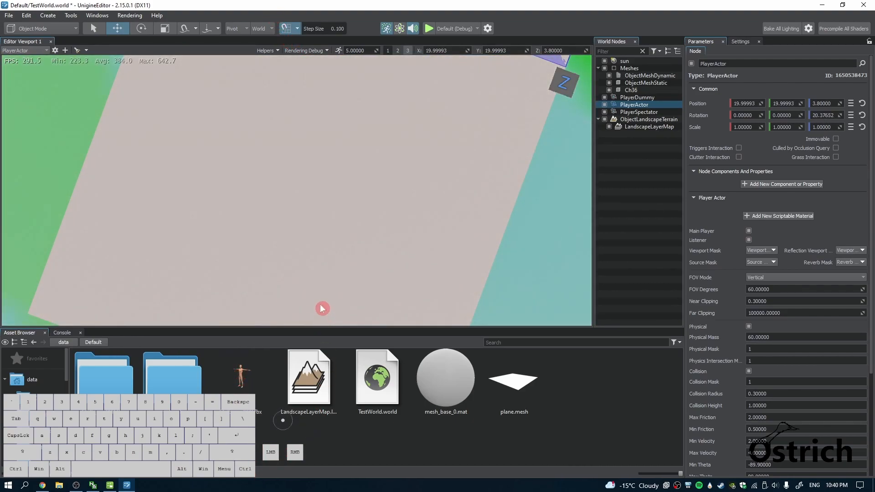
key("s")
right_click_drag(360, 209, 206, 216)
key("d")
key("shift+s")
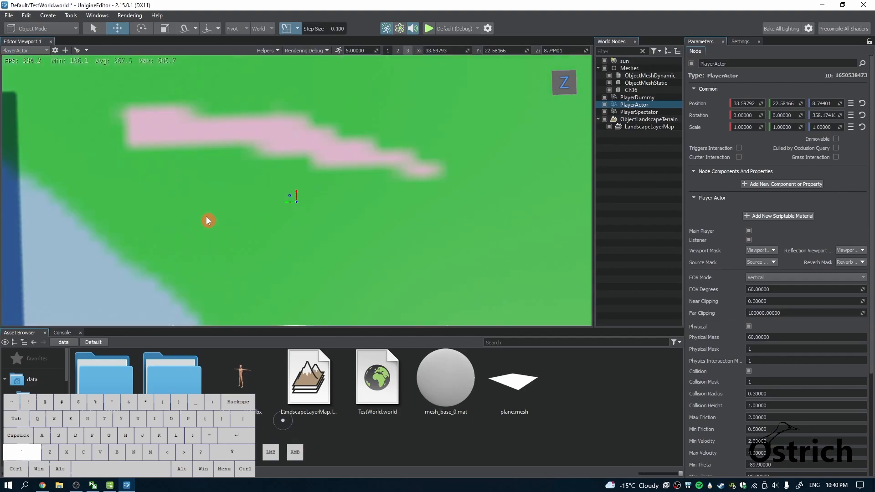
key("ctrl+s")
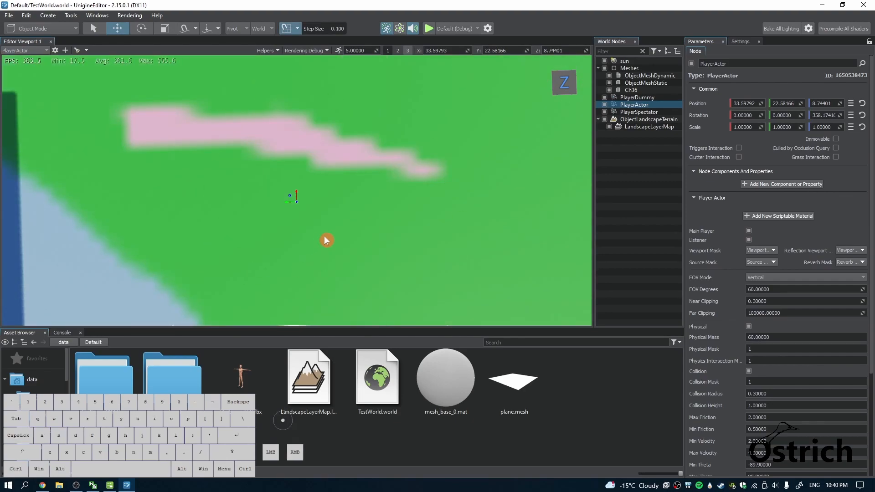
Review the PlayerActor's main player, physical, collision, velocity and jumping parameters
scroll(766, 328, "down", 5)
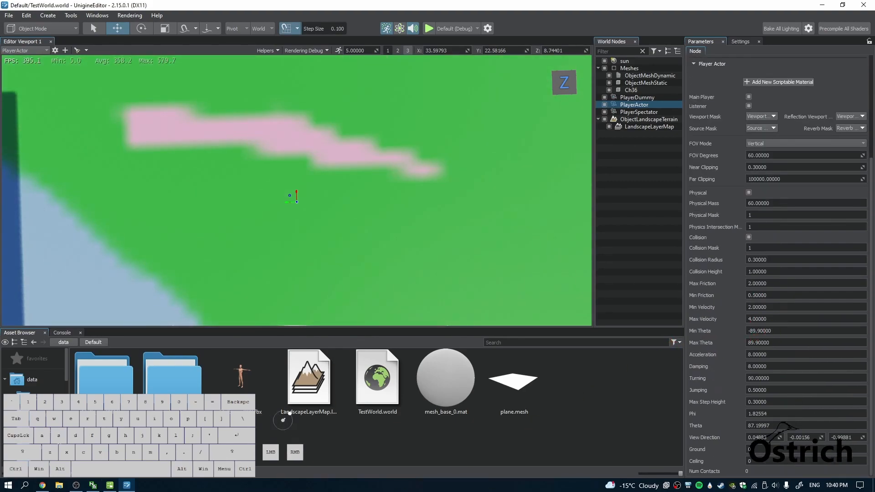
scroll(772, 153, "up", 5)
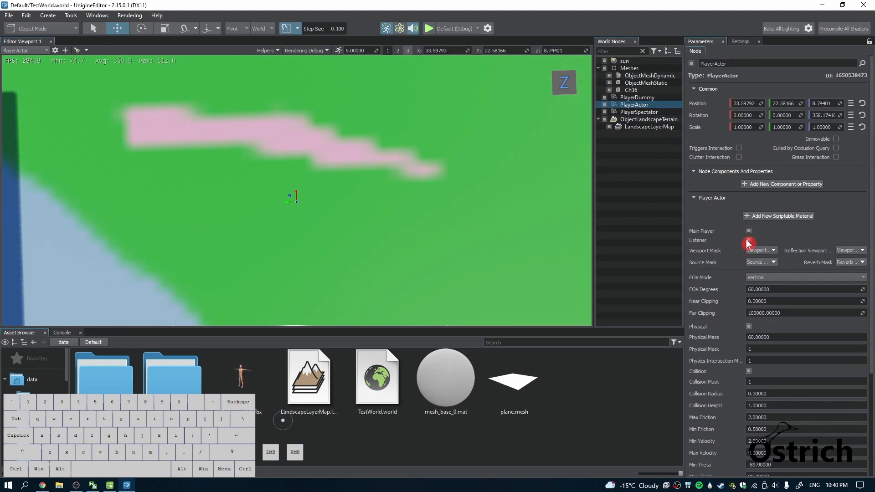
scroll(751, 236, "down", 2)
scroll(741, 170, "down", 3)
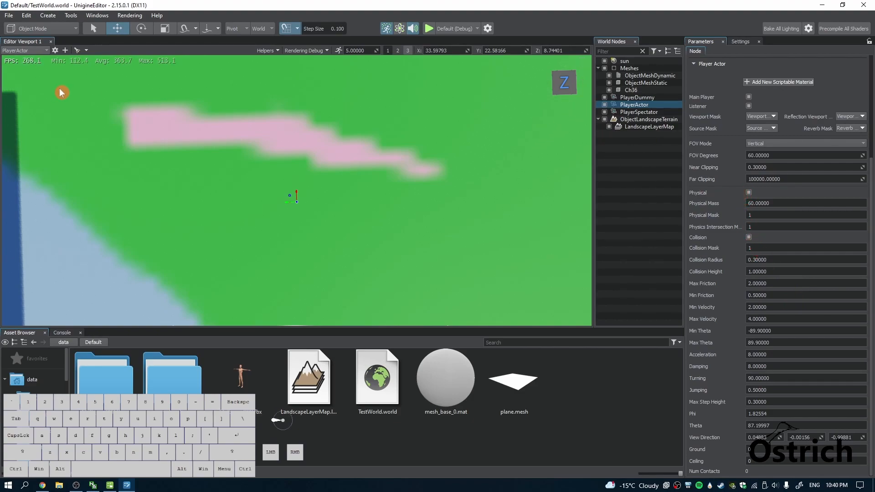
Switch the viewport to the Editor Camera and fly it close to the PlayerActor's collision capsule
left_click(40, 50)
left_click(23, 58)
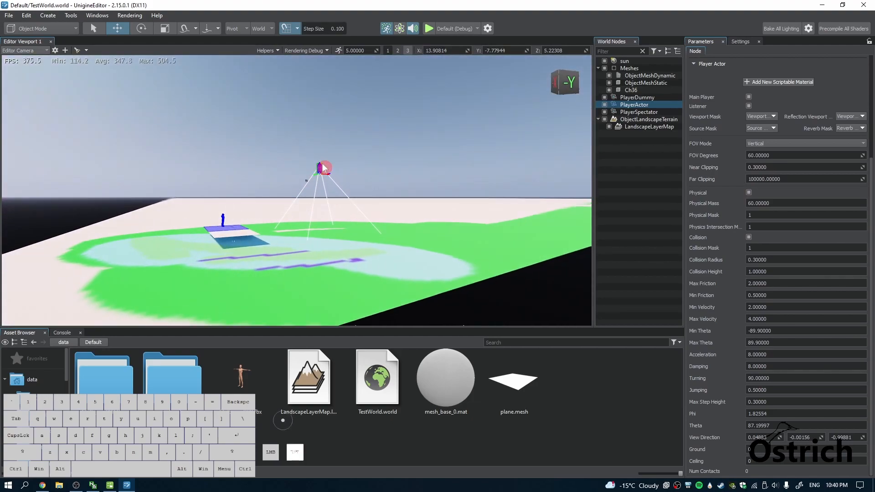
right_click_drag(322, 168, 166, 193)
key("shift+w")
key("shift+e")
key("shift+w")
key("shift+e")
key("shift+w")
key("shift+s")
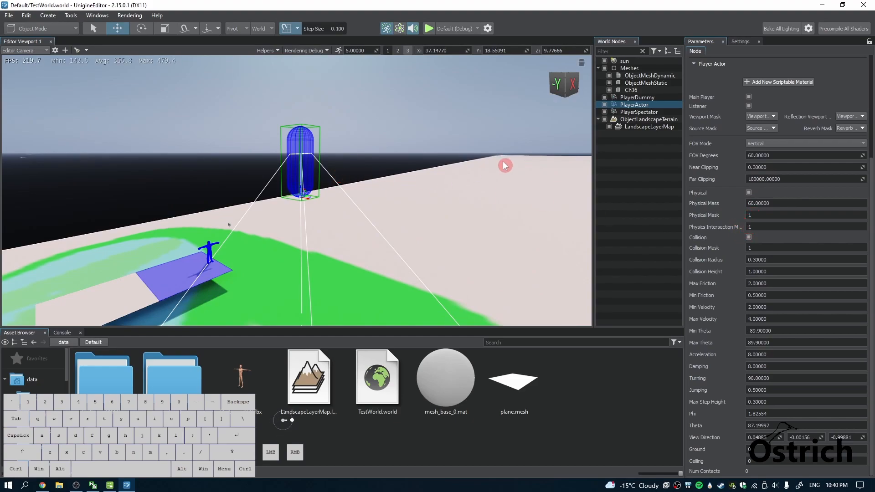
Run the Default (Debug) build, take control of the PlayerActor camera, and walk and jump it near the static plane
scroll(743, 279, "up", 5)
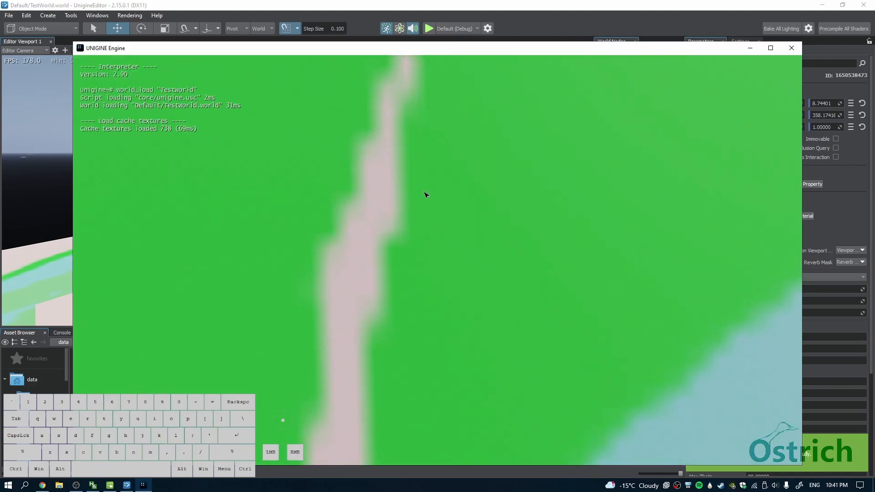
left_click(404, 254)
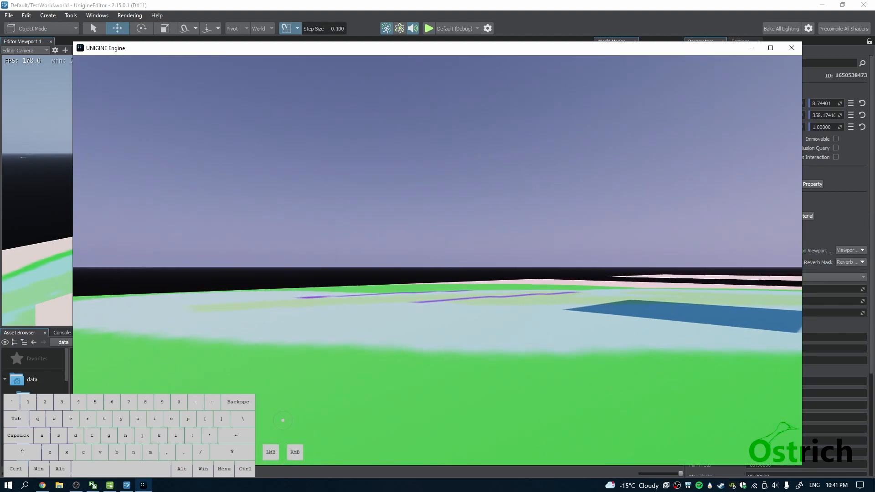
key("w")
key("shift")
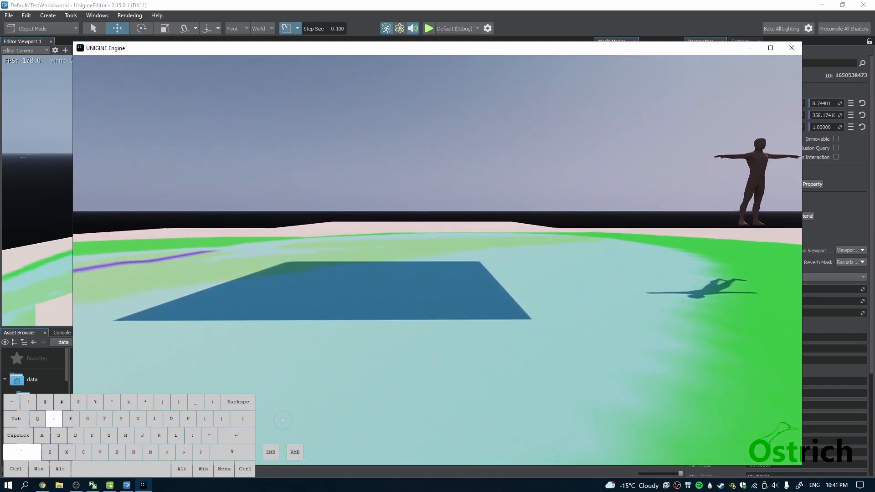
key("a")
key("w")
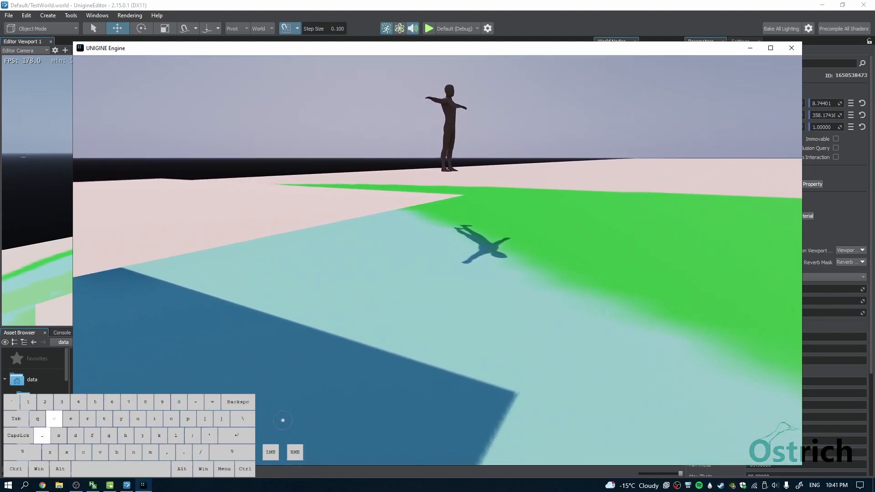
key("space")
key("space")
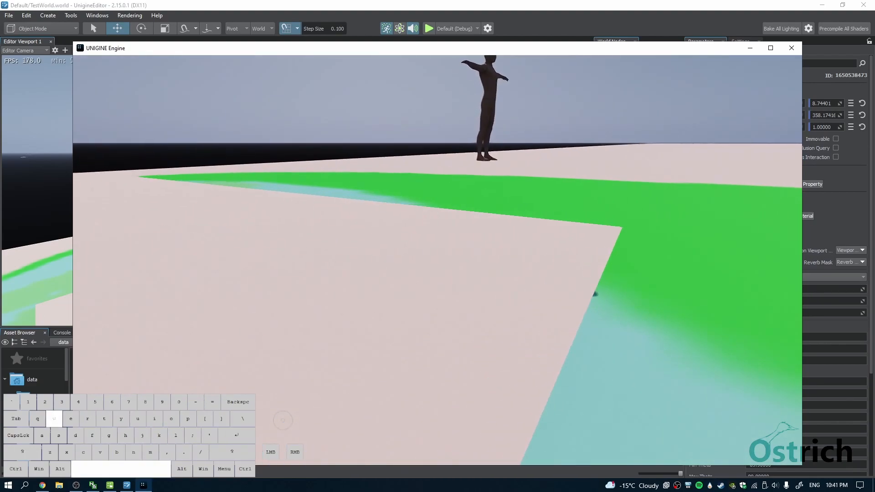
Sprint and walk the actor camera over the terrain and around the character mesh, and close the running application
key("shift")
key("shift")
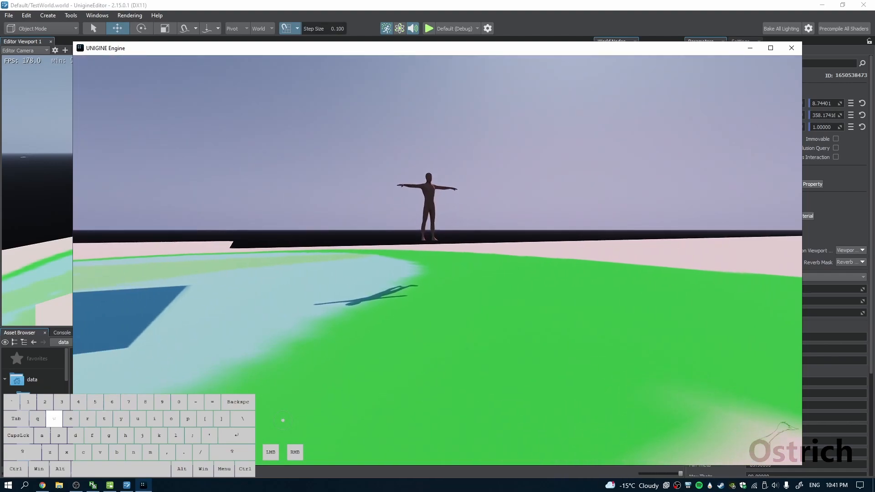
key("shift")
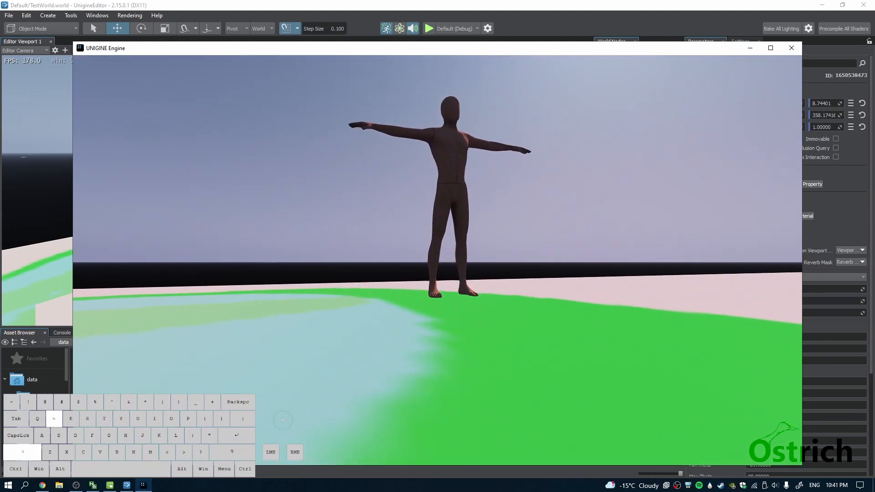
key("d")
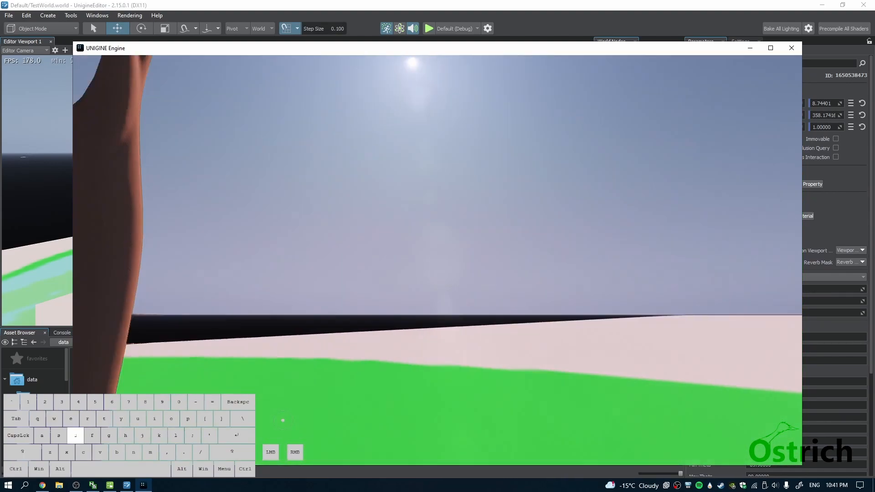
key("s")
key("shift+w")
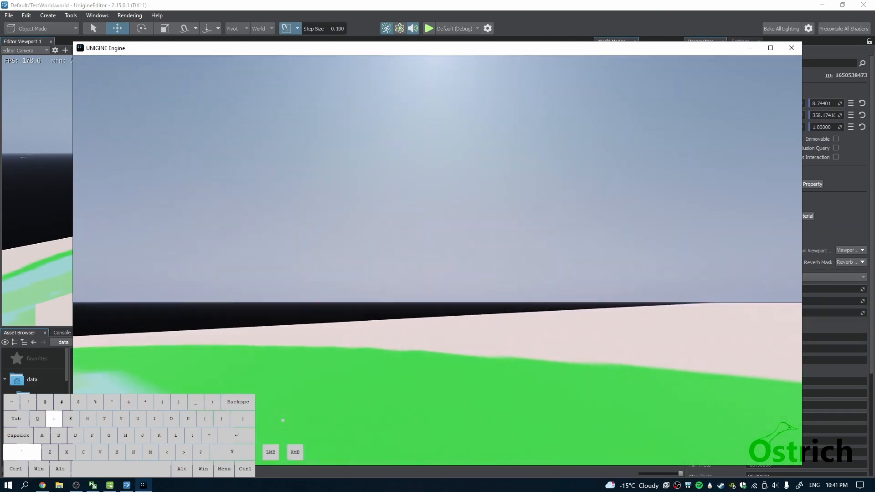
key("shift+s")
key("shift+w")
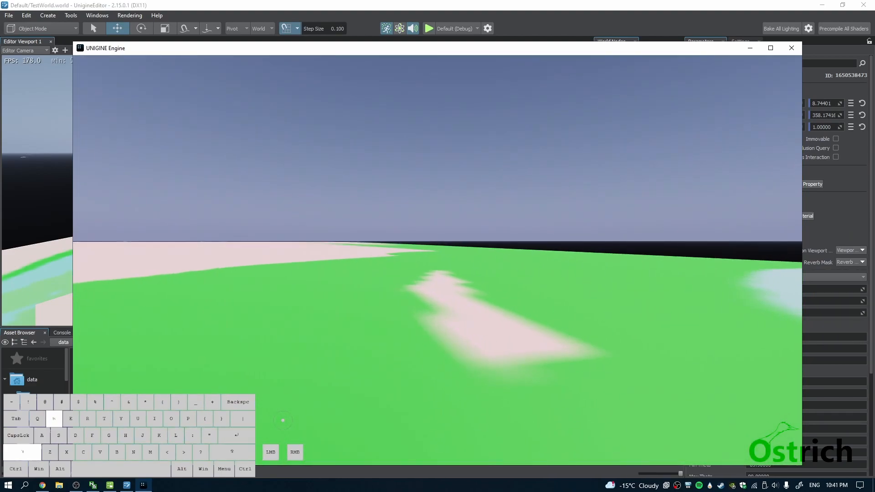
key("s")
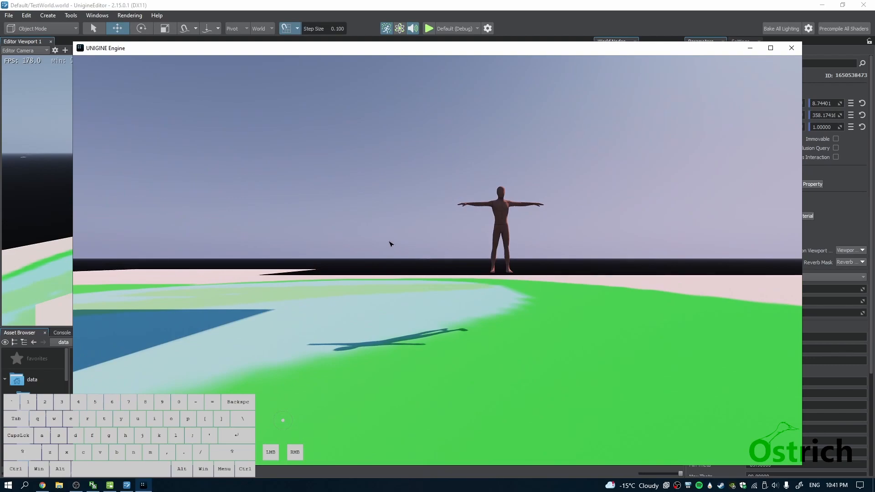
left_click(792, 48)
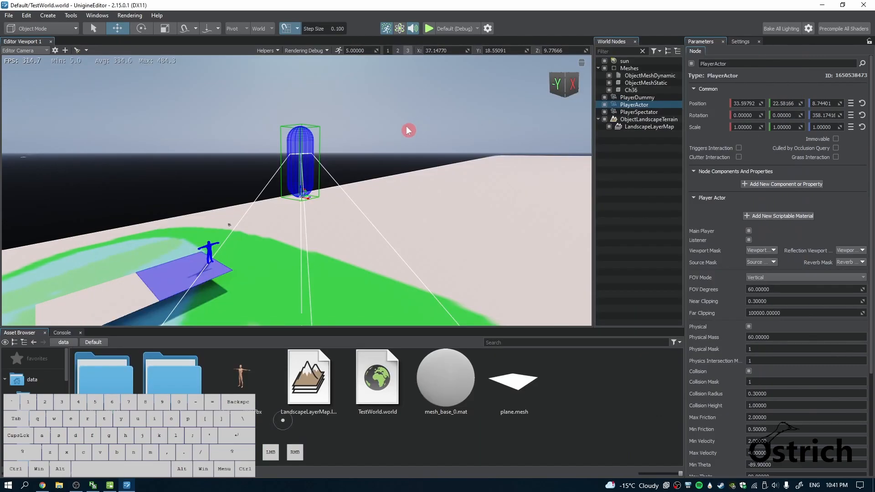